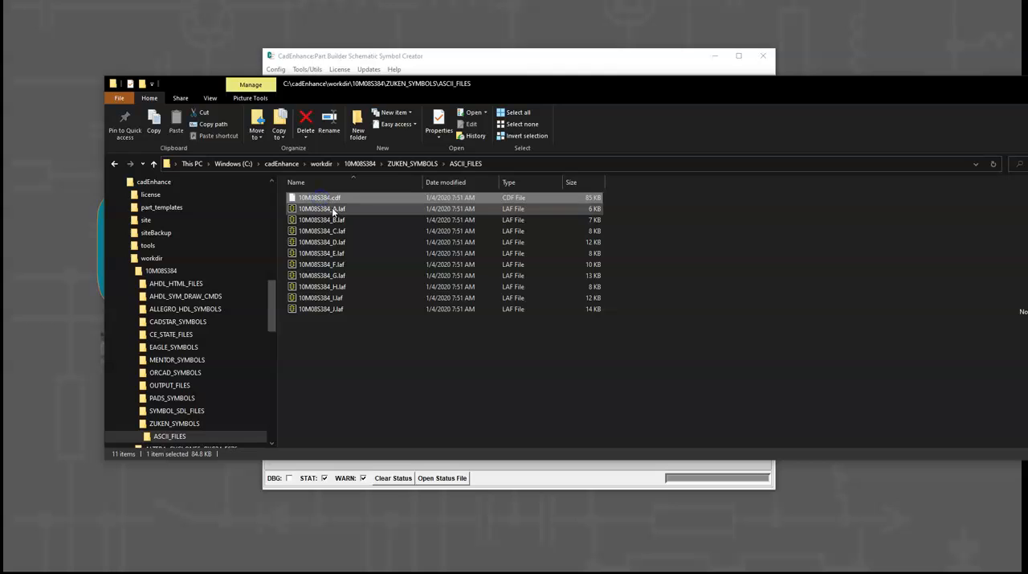
- Examine the generated 10M08S384.cdf and 10M08S384_A.laf files in the ASCII_FILES folder
click(326, 198)
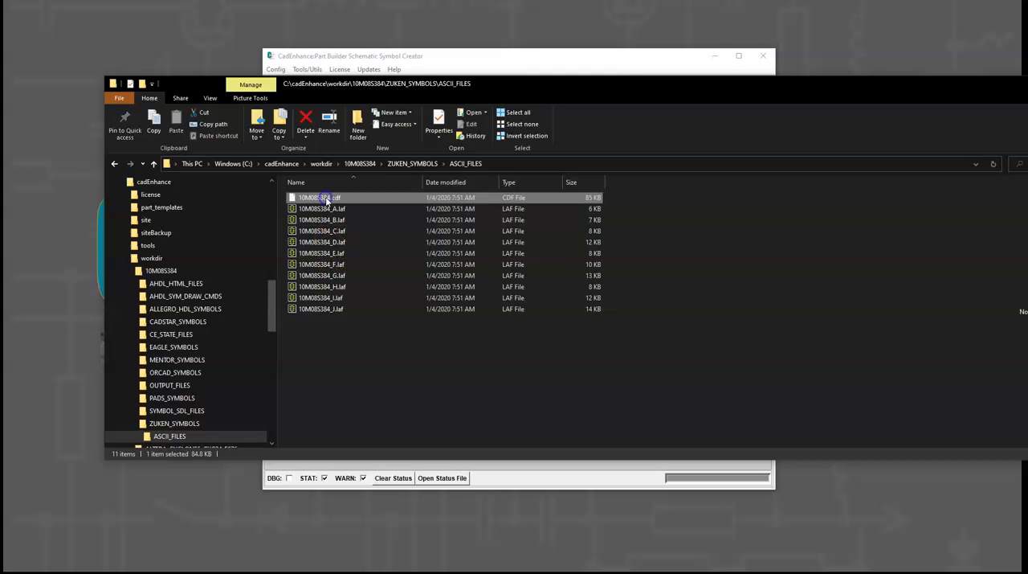
right_click(326, 197)
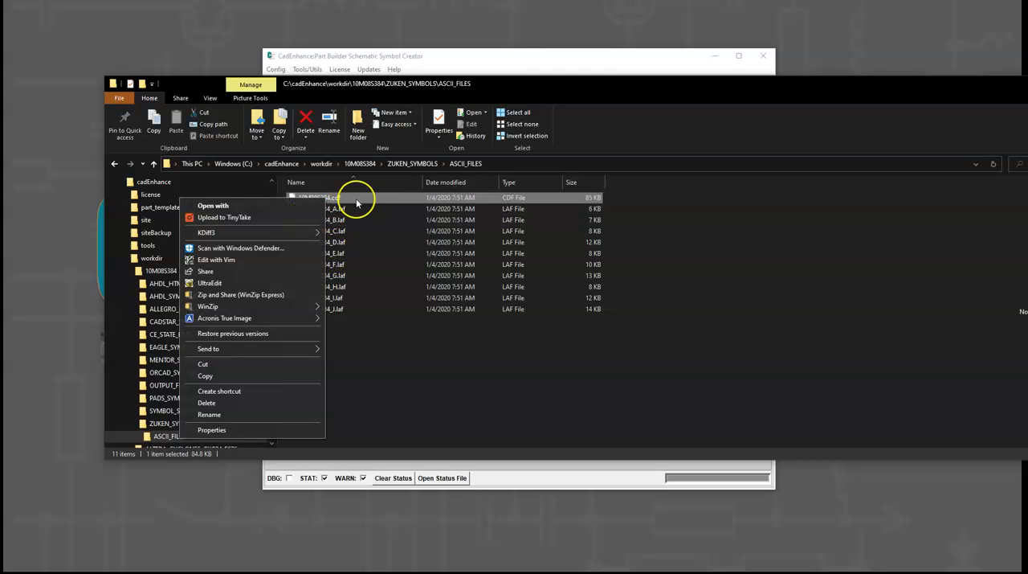
click(347, 208)
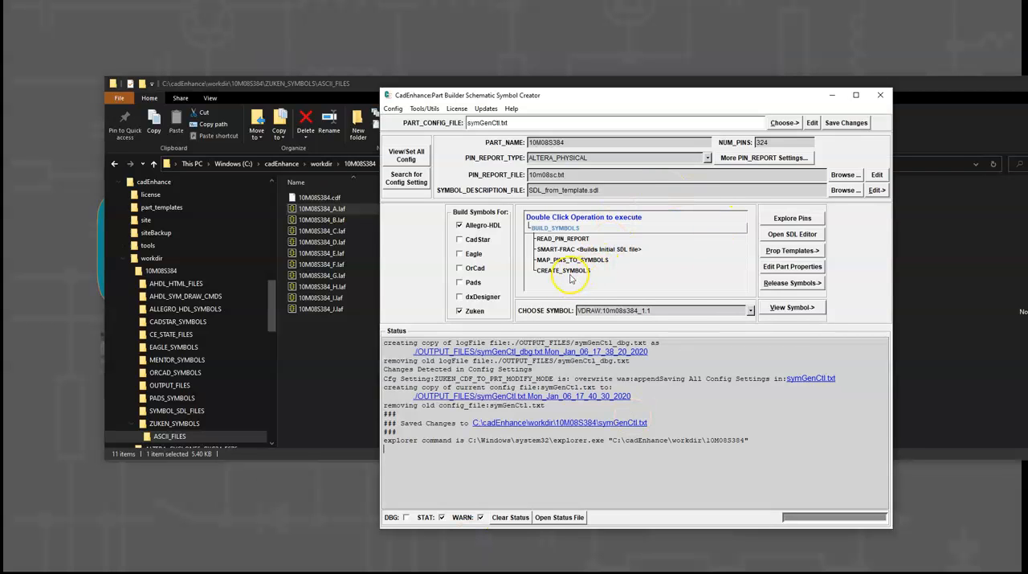
- In CadEnhance Part Builder, copy the 10M08S384 Zuken symbol to the release directory D:\Zuken\CEdata\CadEnhance2
click(789, 285)
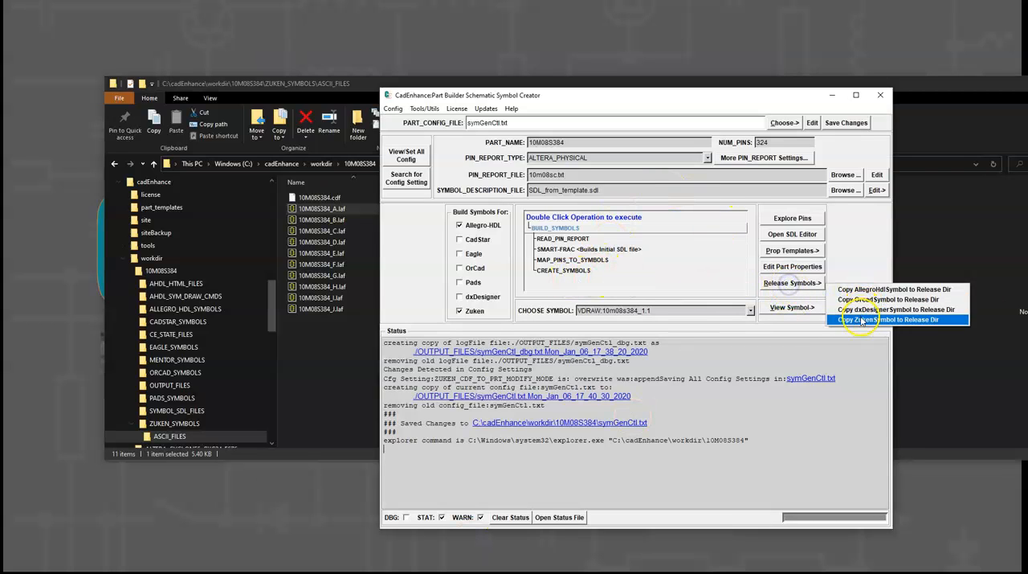
click(853, 321)
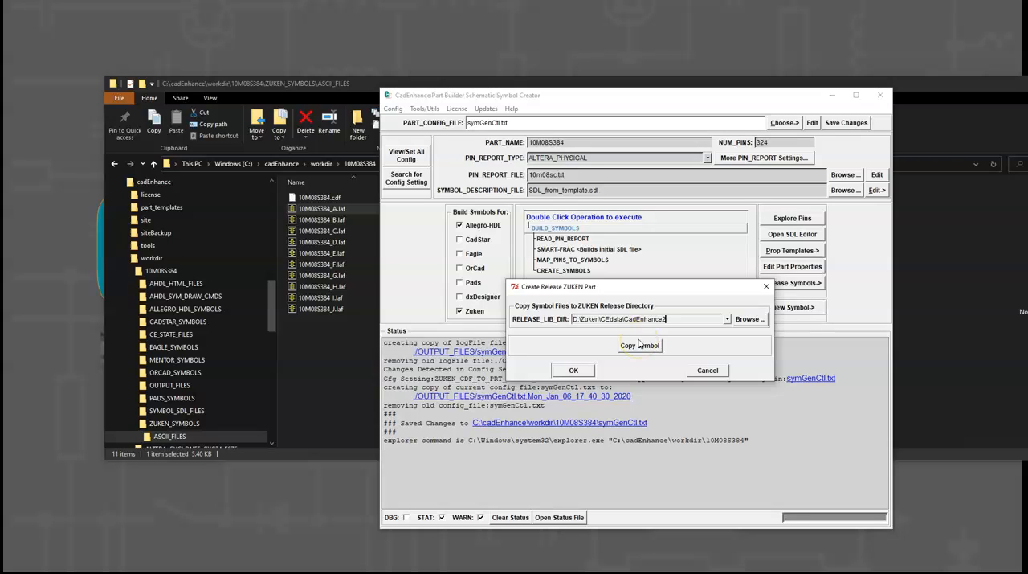
click(640, 347)
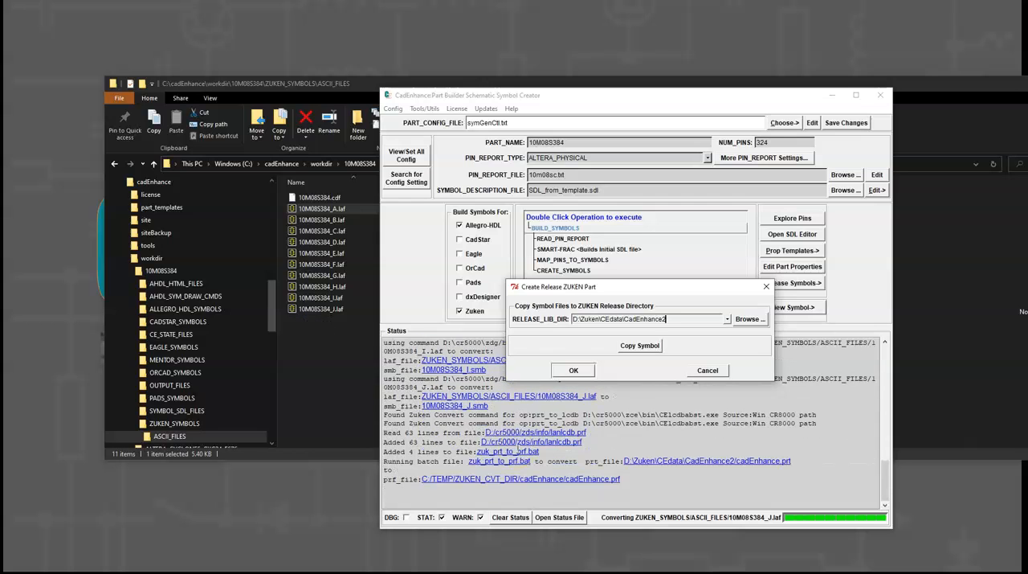
drag(597, 282, 581, 61)
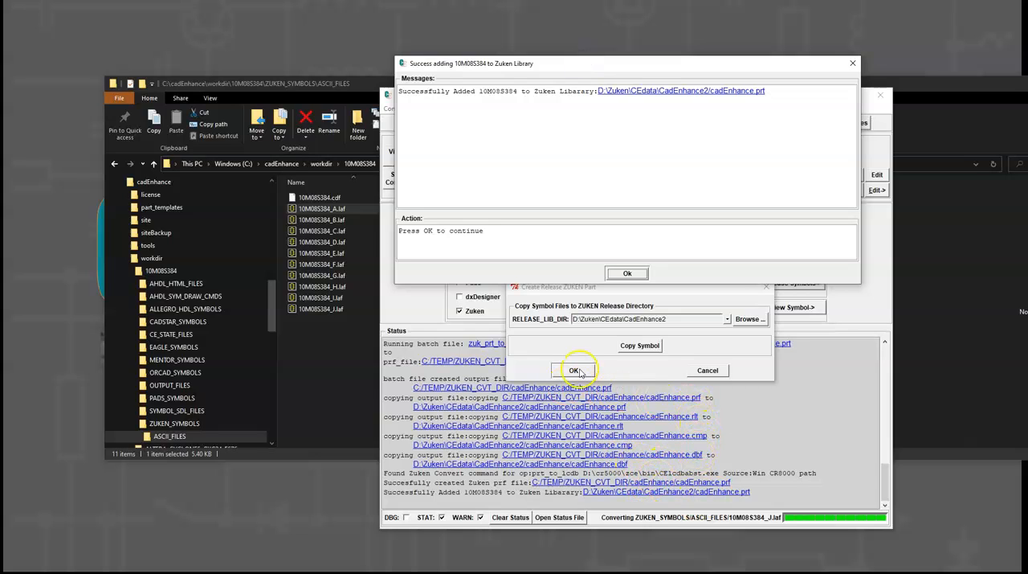
click(638, 273)
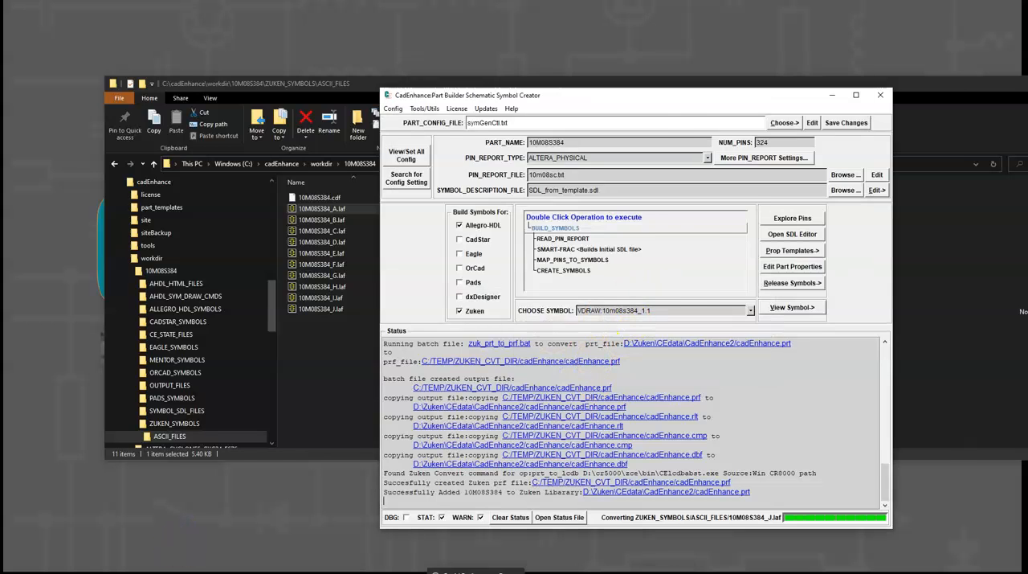
- In Rapid Environment Editor, set the user variable CE_ZUKEN_LIB_NAME to cadEnhance2 and save the change
click(476, 571)
click(724, 248)
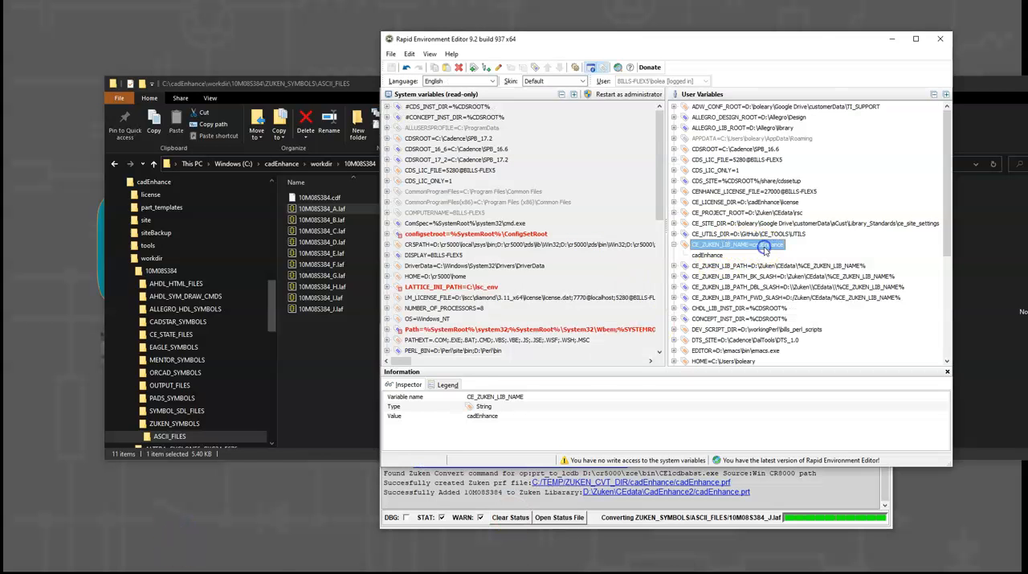
right_click(714, 256)
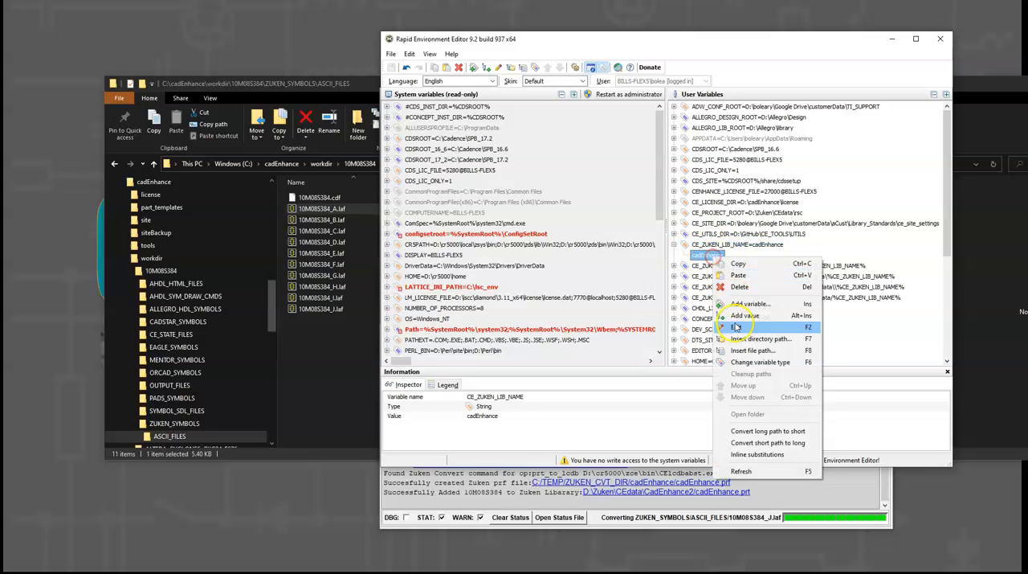
click(736, 327)
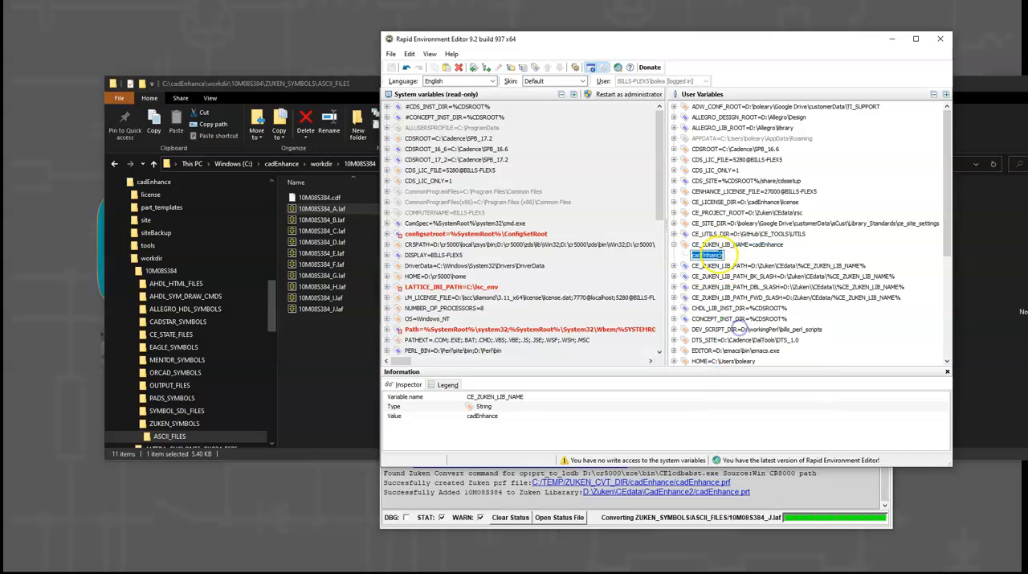
text(2)
key(Return)
click(392, 67)
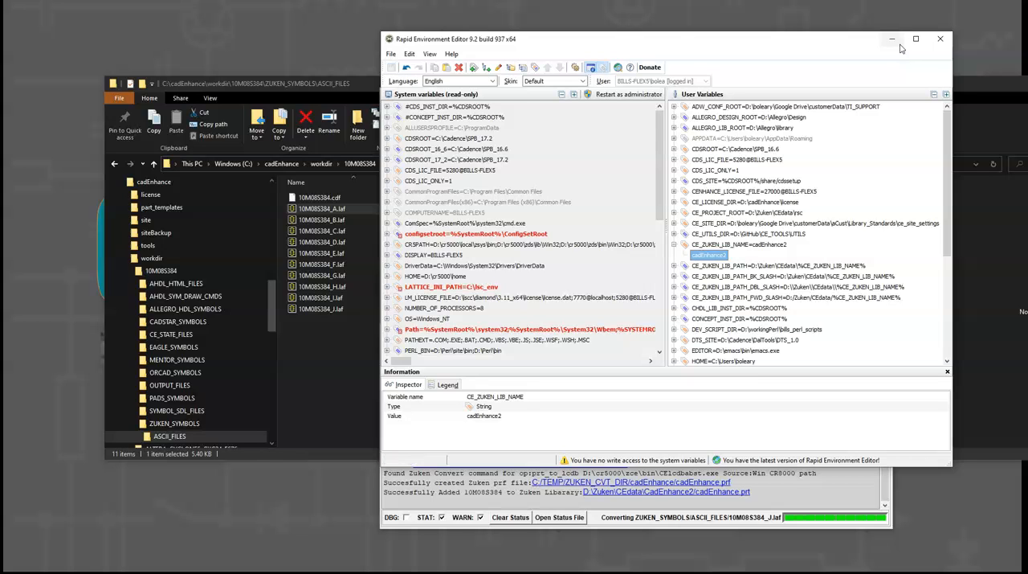
click(894, 40)
- Switch to Components Editor and list the library's objects of type Part
click(206, 93)
click(204, 91)
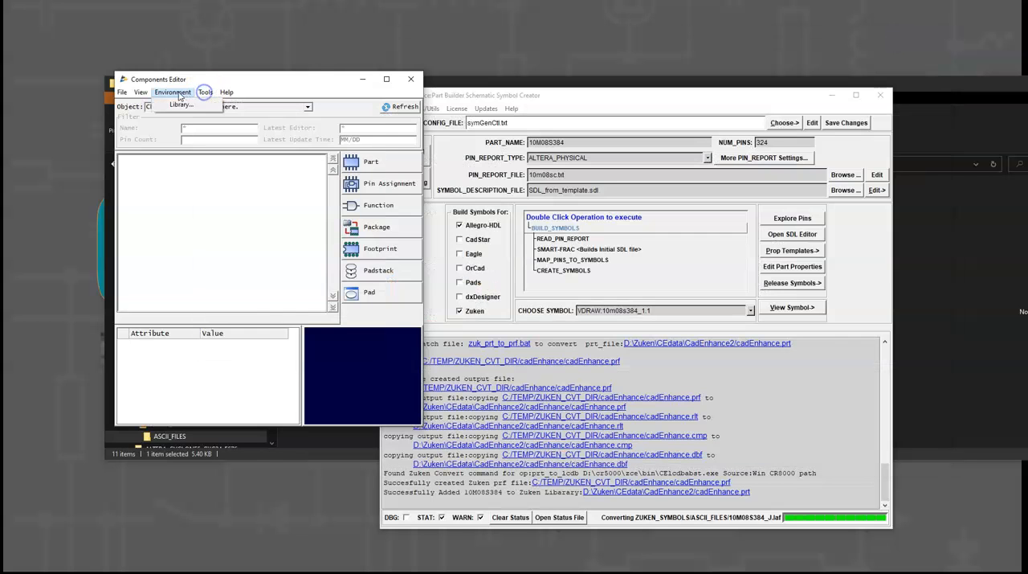
click(307, 107)
click(203, 125)
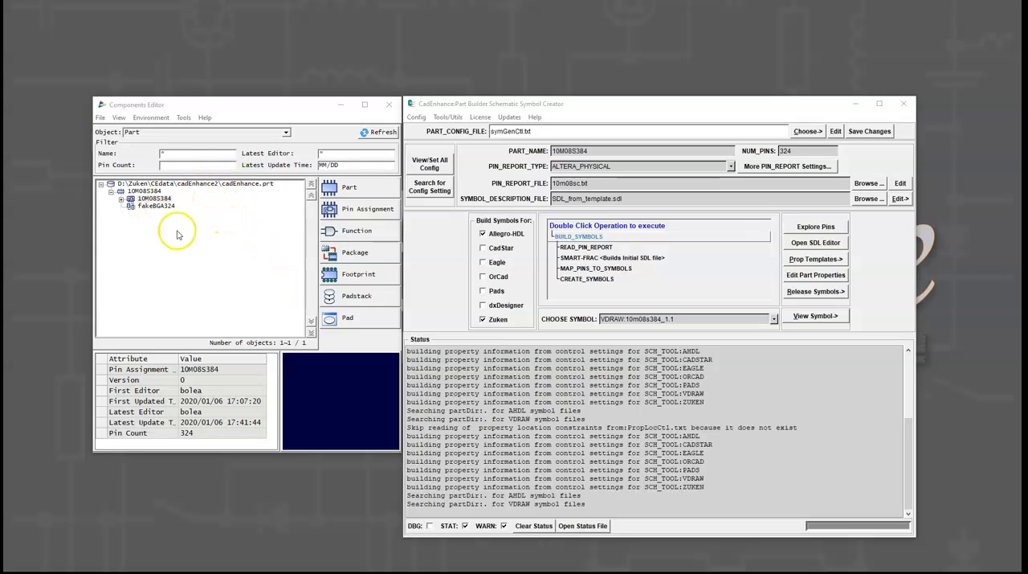
- Expand the 10M08S384 part's functions and select the symbol under function 10M08S384_A
double_click(121, 197)
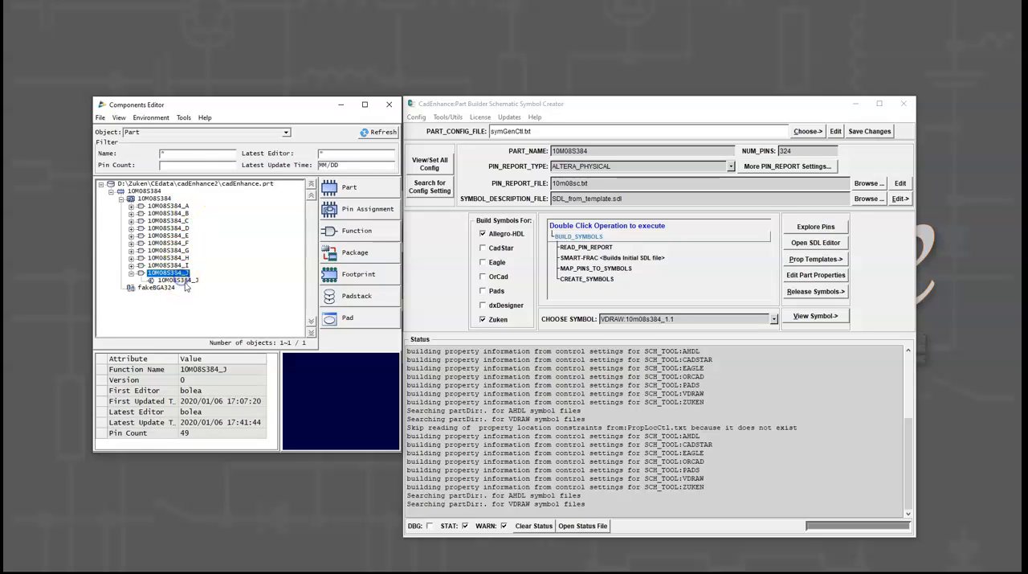
click(180, 281)
click(131, 206)
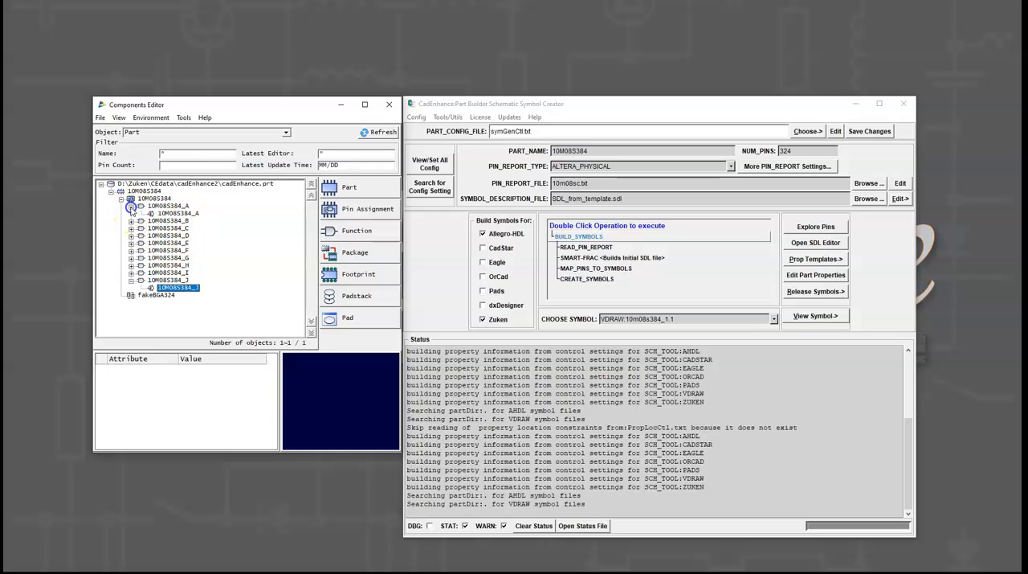
click(182, 213)
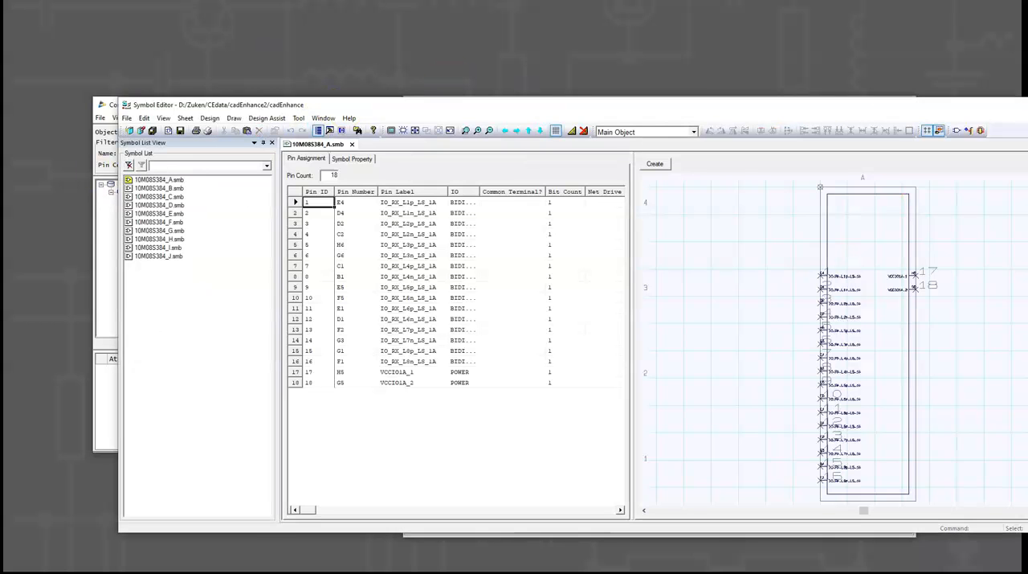
- In Symbol Editor, enlarge the window and drawing area to examine the pins of symbol 10M08S384_A
drag(1027, 206, 921, 206)
drag(481, 106, 388, 33)
drag(827, 458, 886, 527)
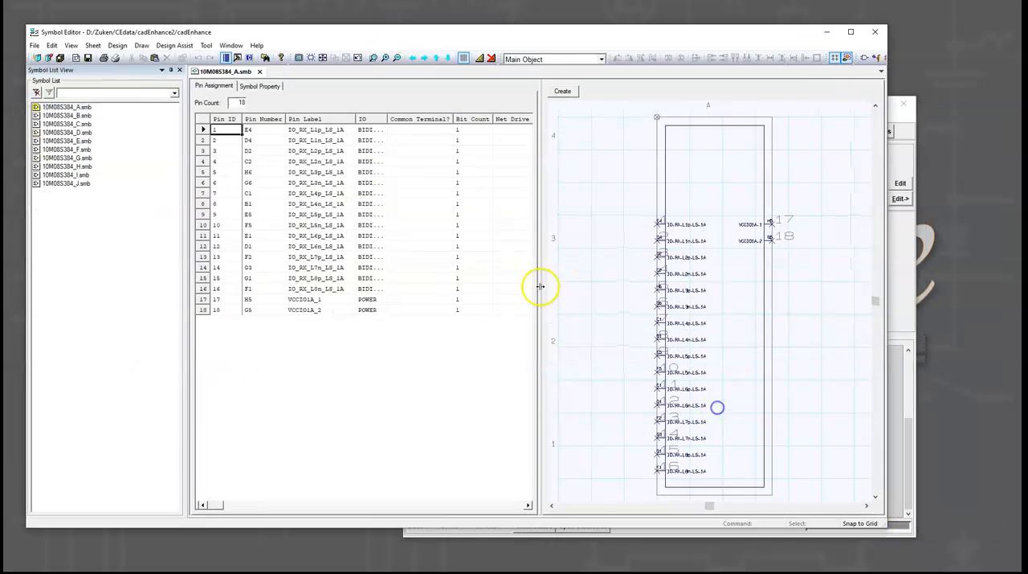
drag(542, 287, 327, 305)
click(373, 58)
drag(533, 137, 727, 305)
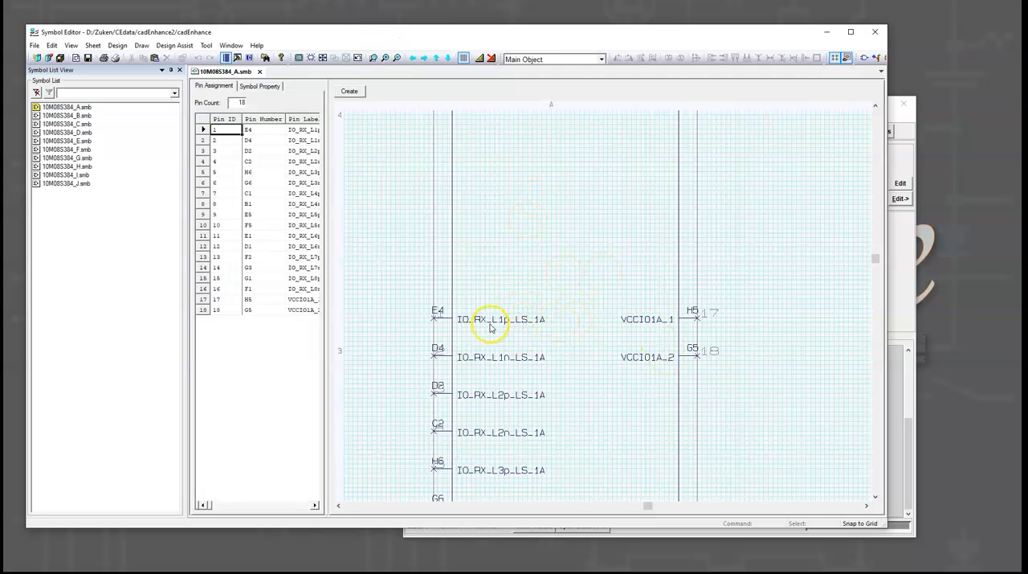
scroll(514, 385, down, 3)
- From CadEnhance Part Builder, open the Html Symbol Viewer (AllegroHDL) and examine sym1's pins in the browser
click(901, 285)
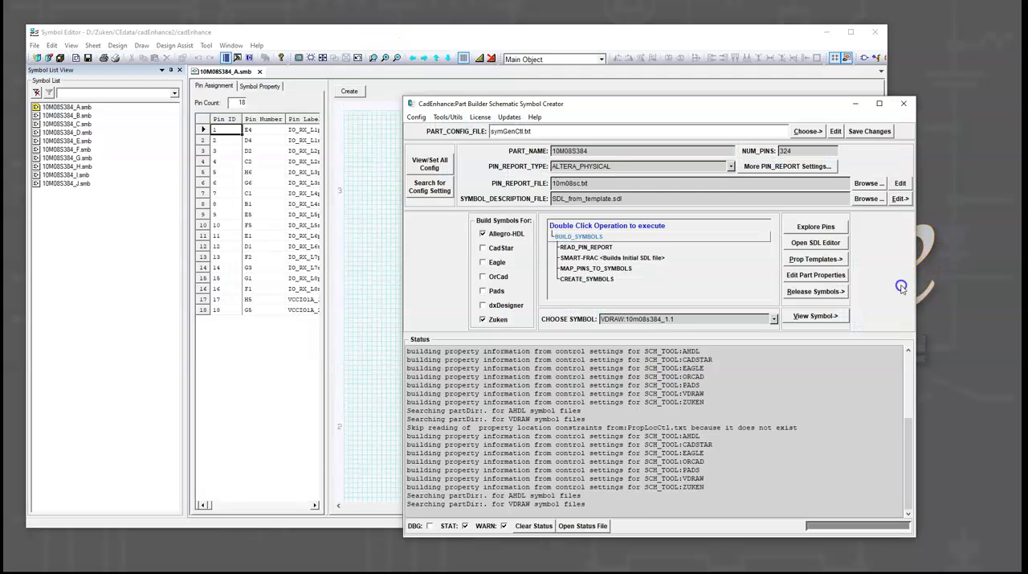
click(818, 318)
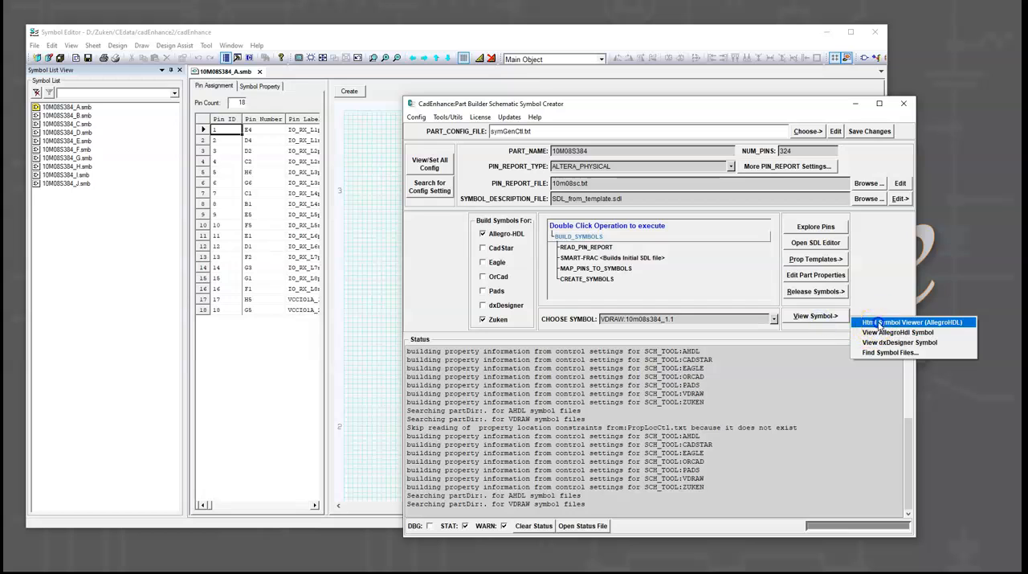
click(880, 320)
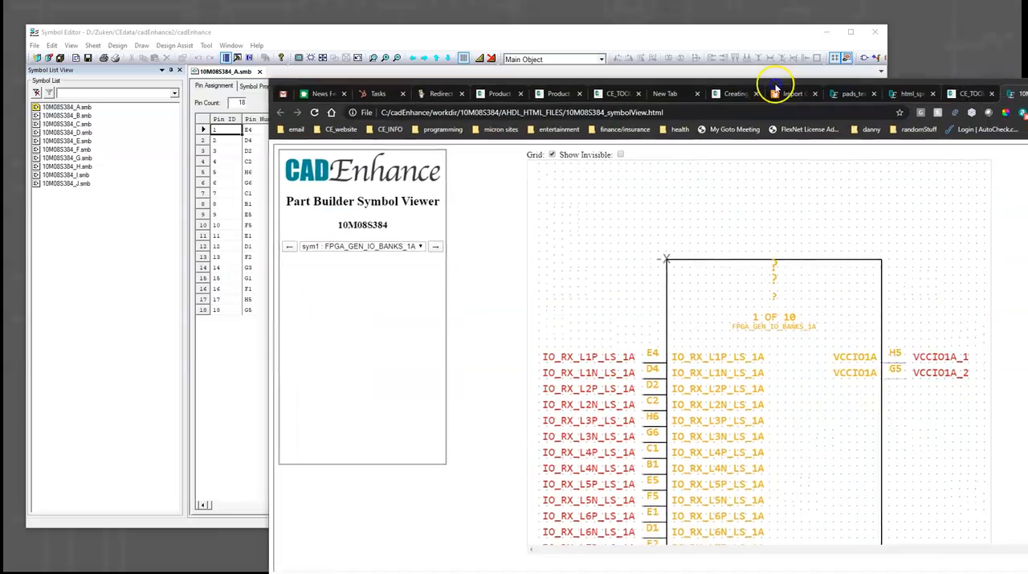
mouse_move(776, 87)
mouse_down()
mouse_move(764, 88)
mouse_move(709, 222)
mouse_move(705, 200)
mouse_move(784, 88)
mouse_up()
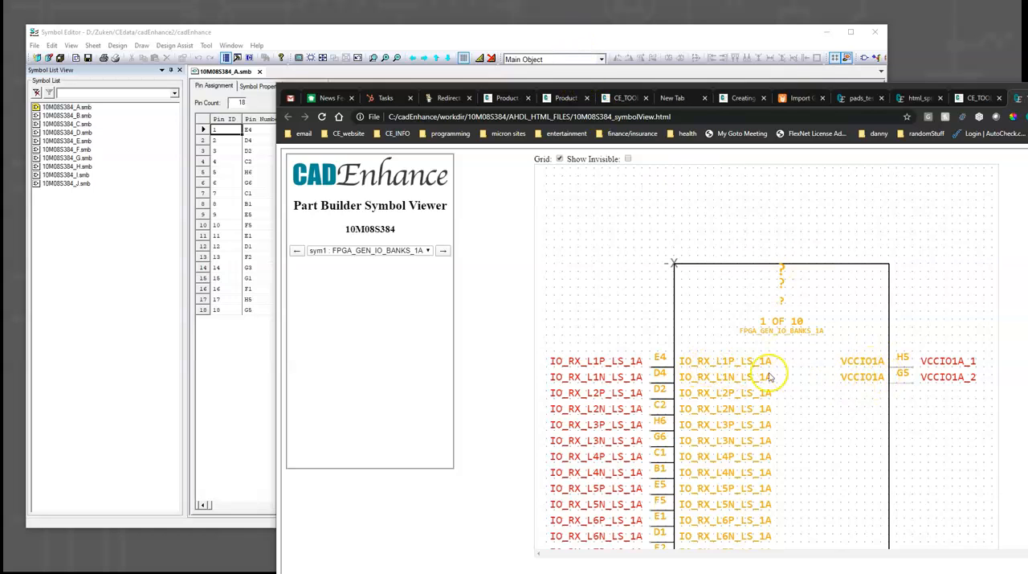
scroll(727, 422, down, 2)
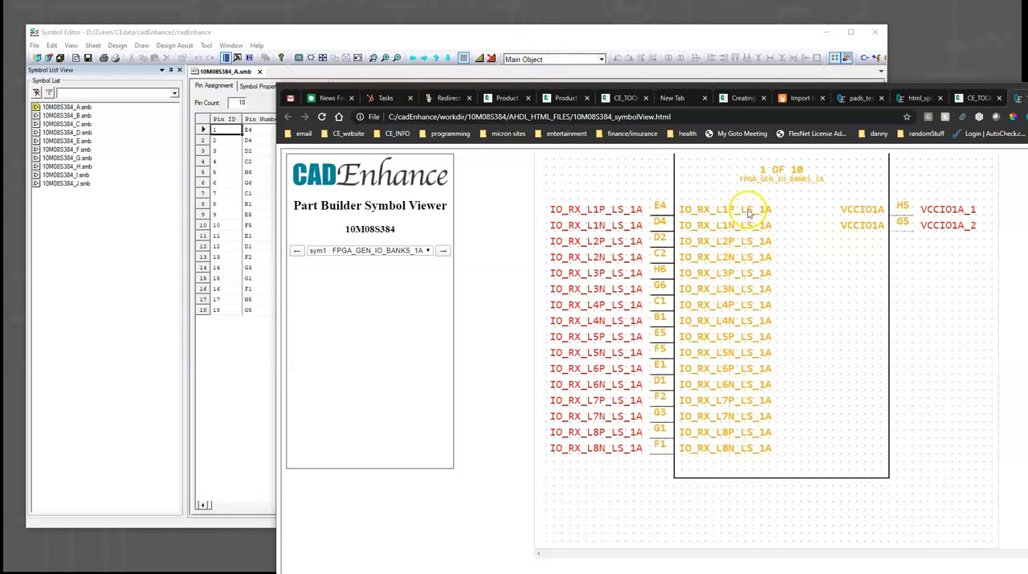
scroll(715, 221, up, 1)
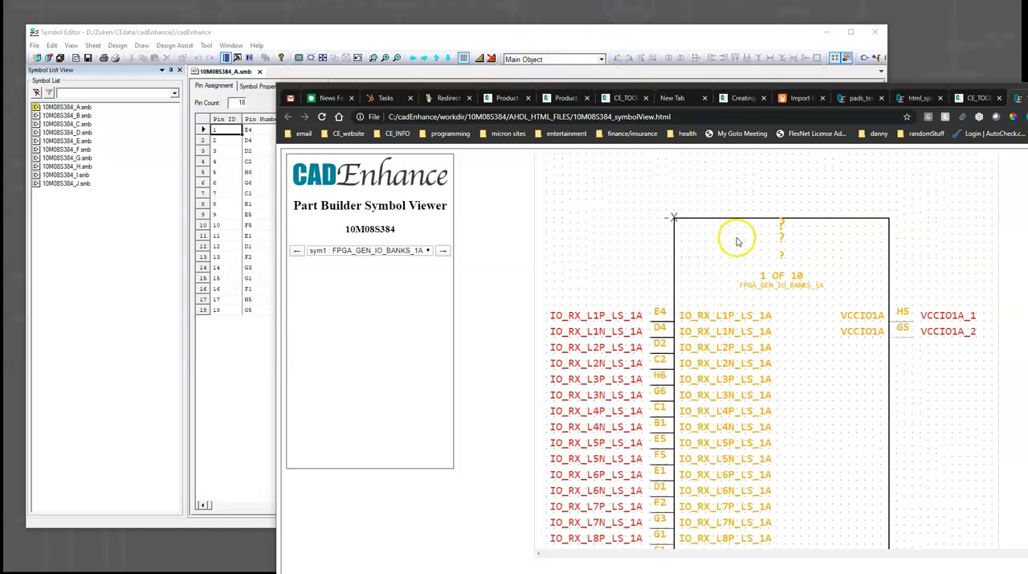
- Return to Symbol Editor and compare the pin numbers and labels of 10M08S384_A with the HTML symbol
click(635, 33)
scroll(563, 240, up, 2)
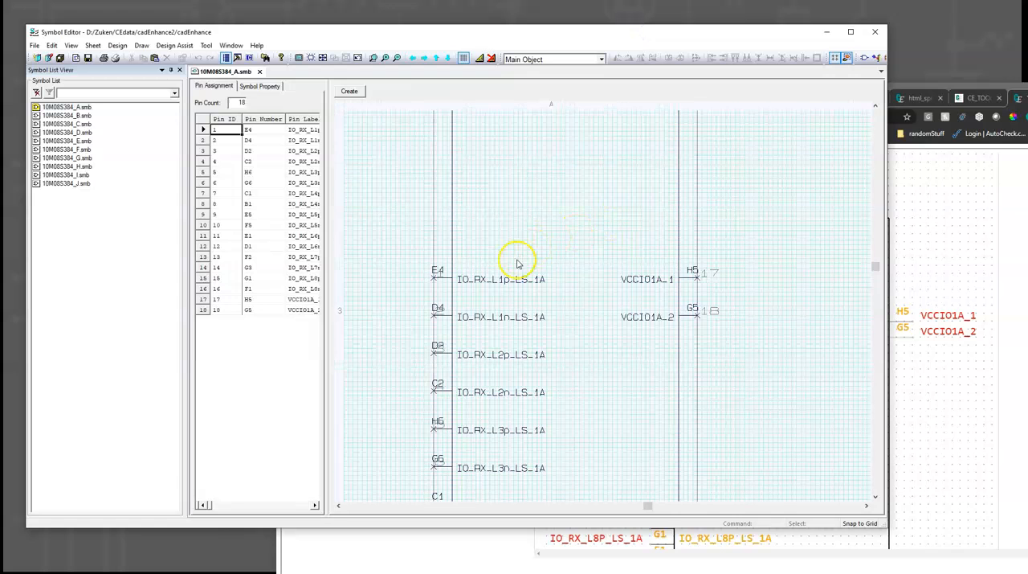
scroll(516, 305, down, 6)
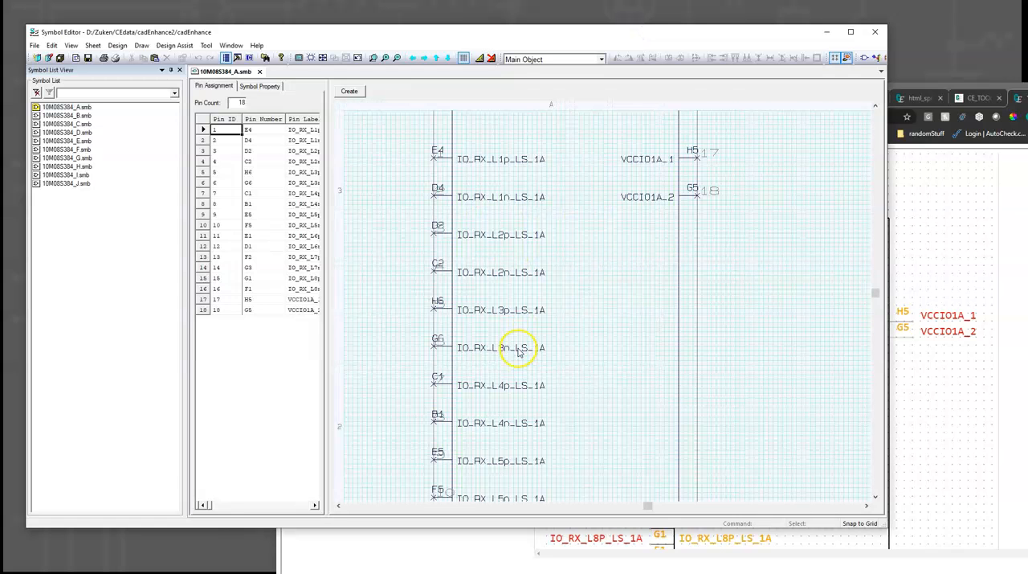
scroll(507, 423, up, 5)
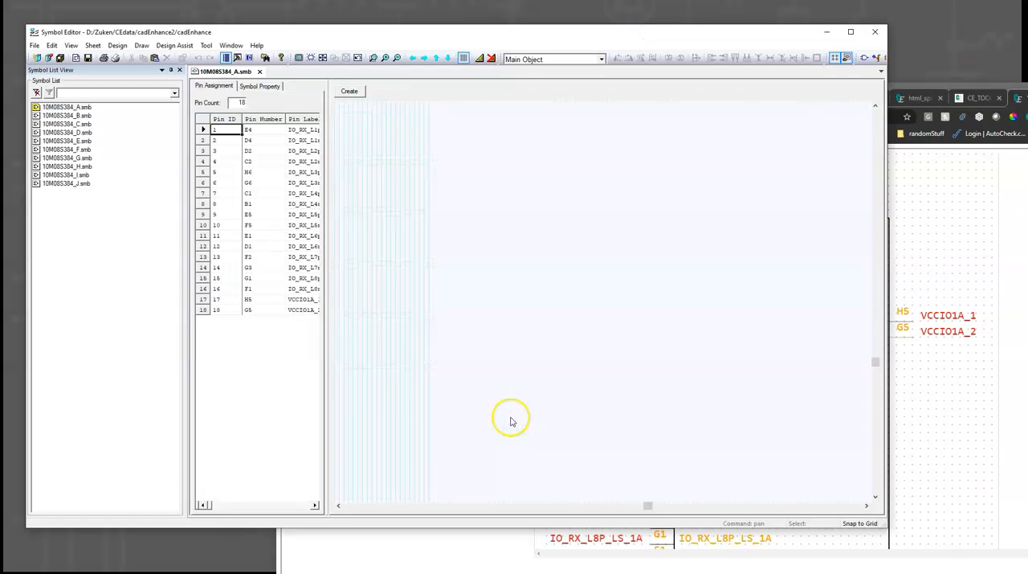
scroll(536, 290, up, 5)
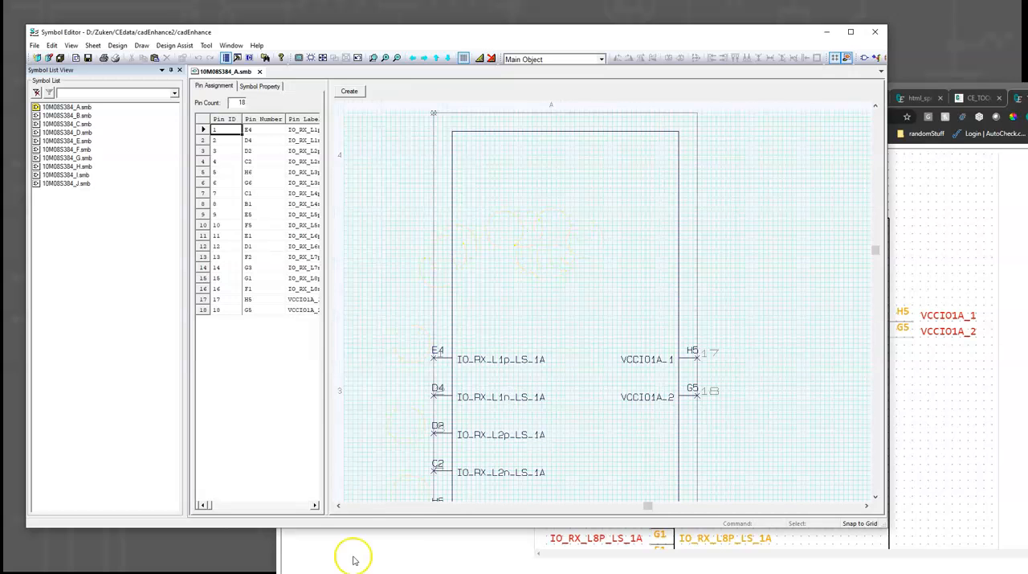
- Open symbol 10M08S384_J.smb and examine its upper power and ground pins
double_click(78, 184)
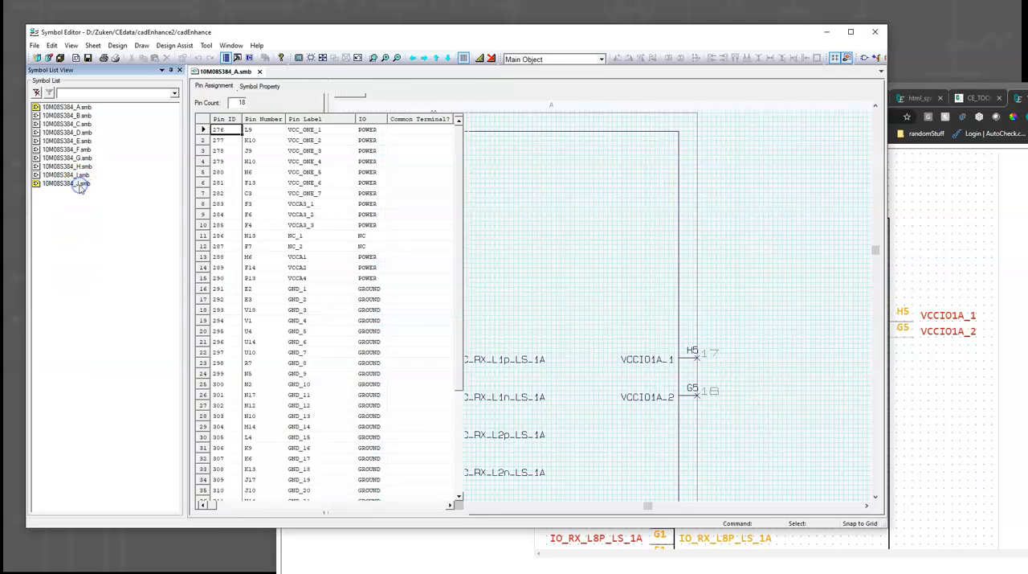
click(373, 58)
click(764, 246)
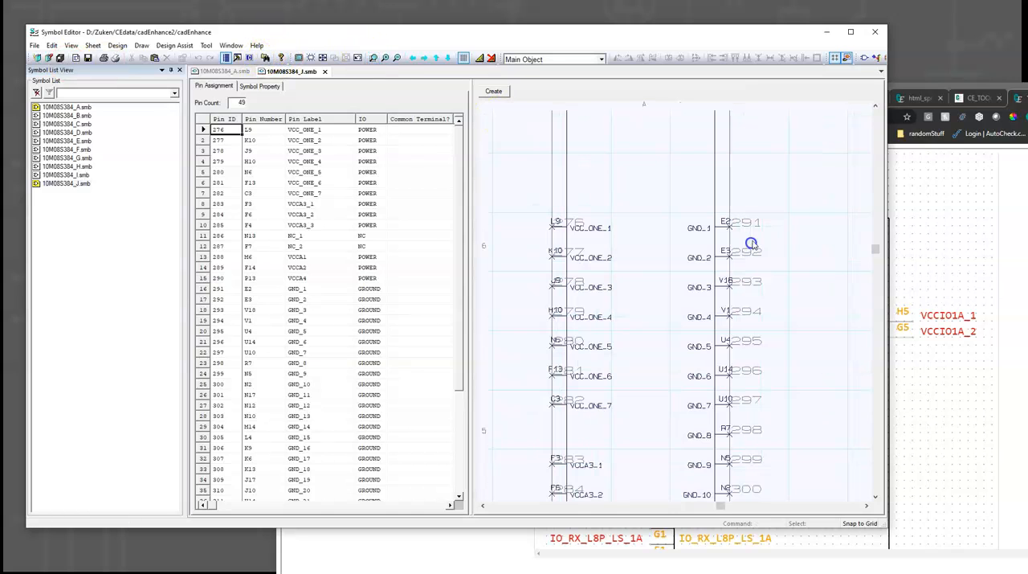
- Switch to the browser's Part Builder Symbol Viewer and display sym10 : POWER_PINS
key(alt+Tab)
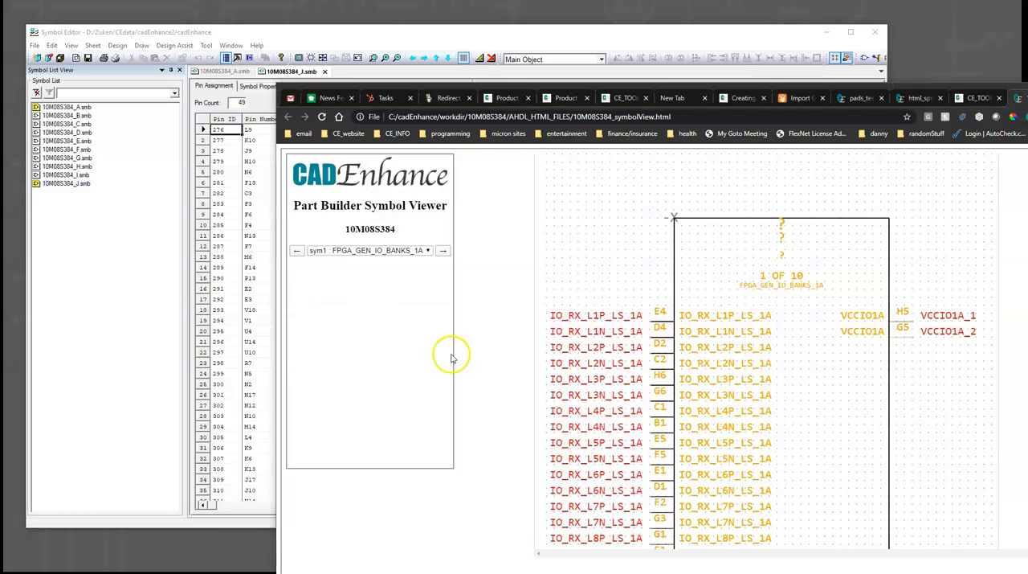
click(428, 252)
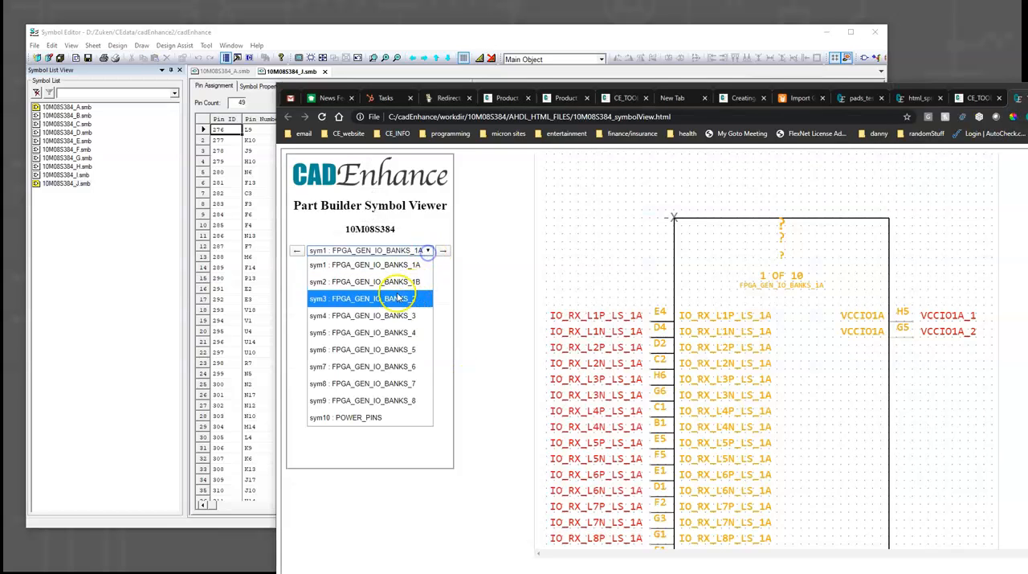
click(374, 417)
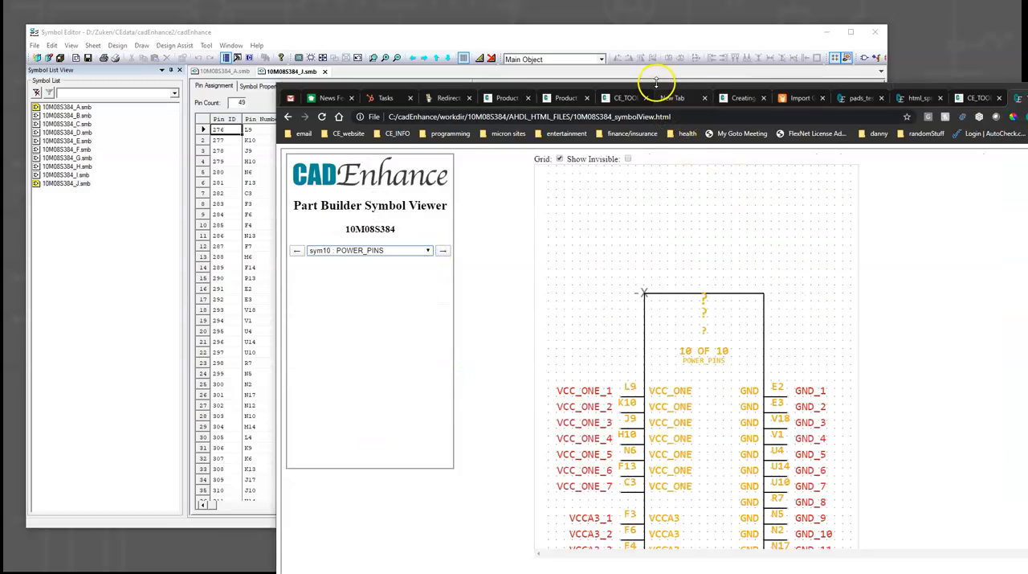
- Arrange the browser and Symbol Editor windows side by side so both power-pin symbols can be viewed
drag(732, 89, 571, 131)
mouse_move(434, 38)
mouse_down()
mouse_move(412, 41)
mouse_move(425, 29)
mouse_up()
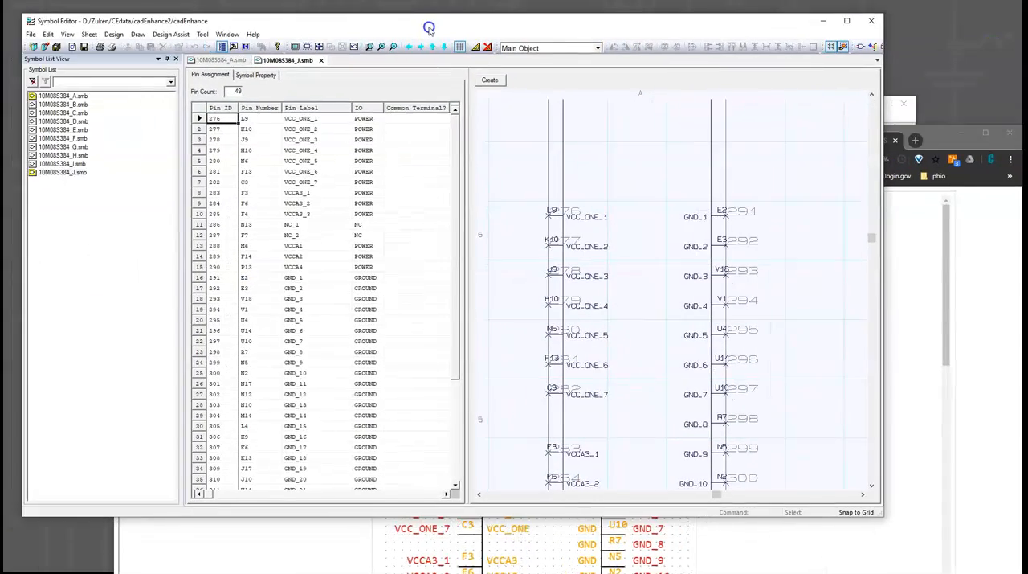
drag(952, 138, 469, 0)
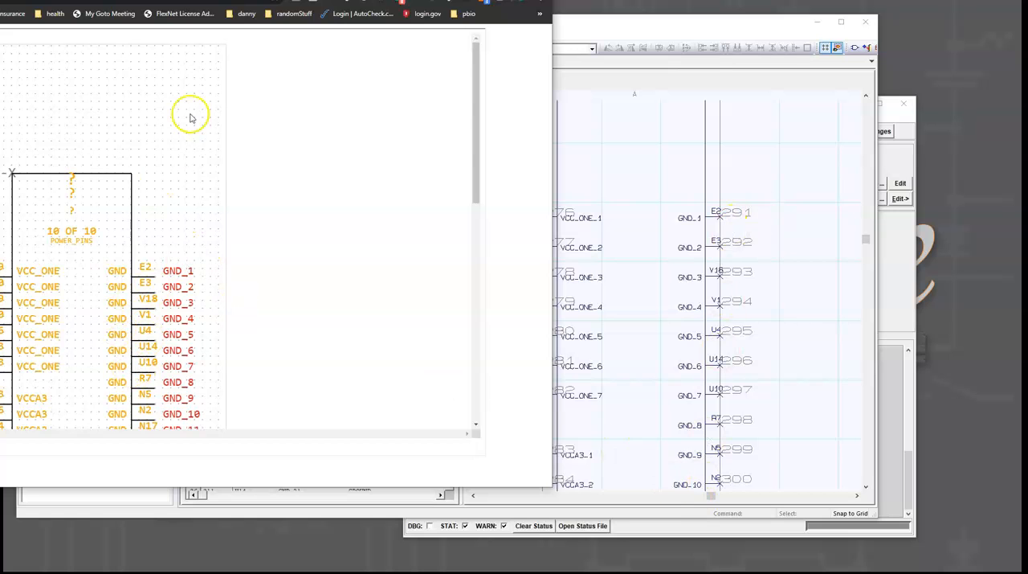
drag(50, 0, 1001, 0)
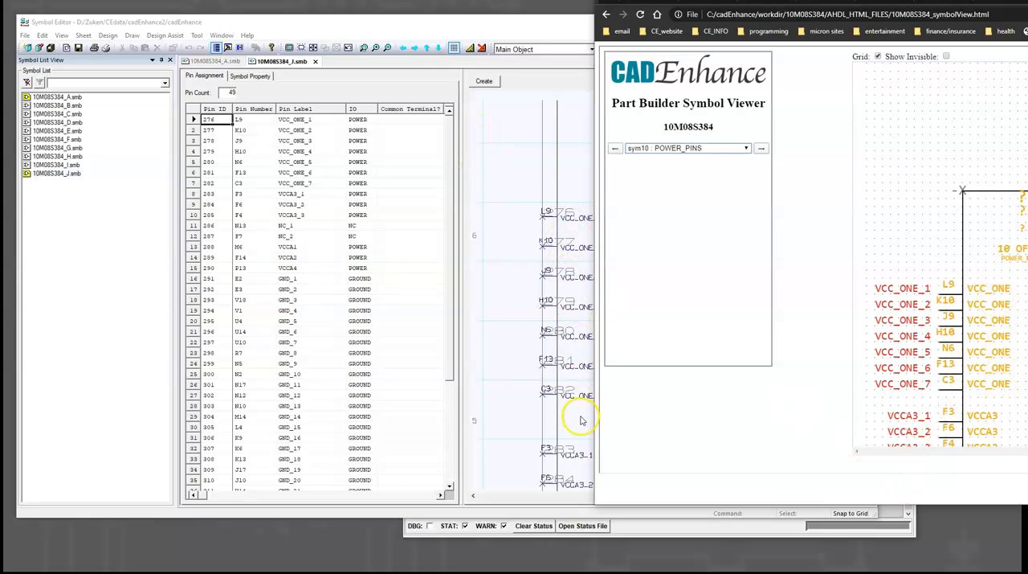
- Compare the power pins of 10M08S384_J in Symbol Editor with POWER_PINS in the HTML viewer
scroll(979, 368, down, 1)
scroll(572, 430, down, 1)
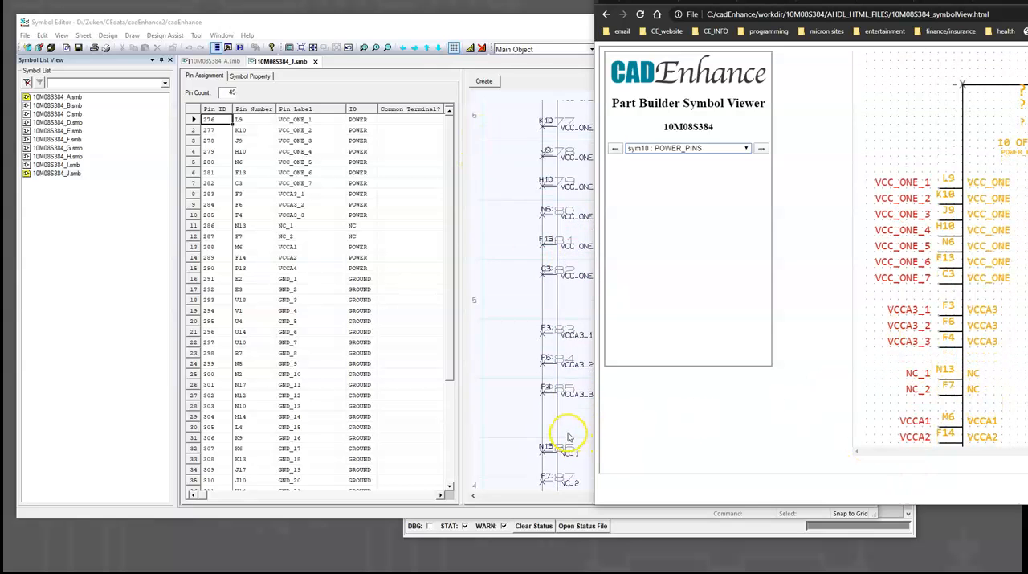
scroll(571, 437, down, 1)
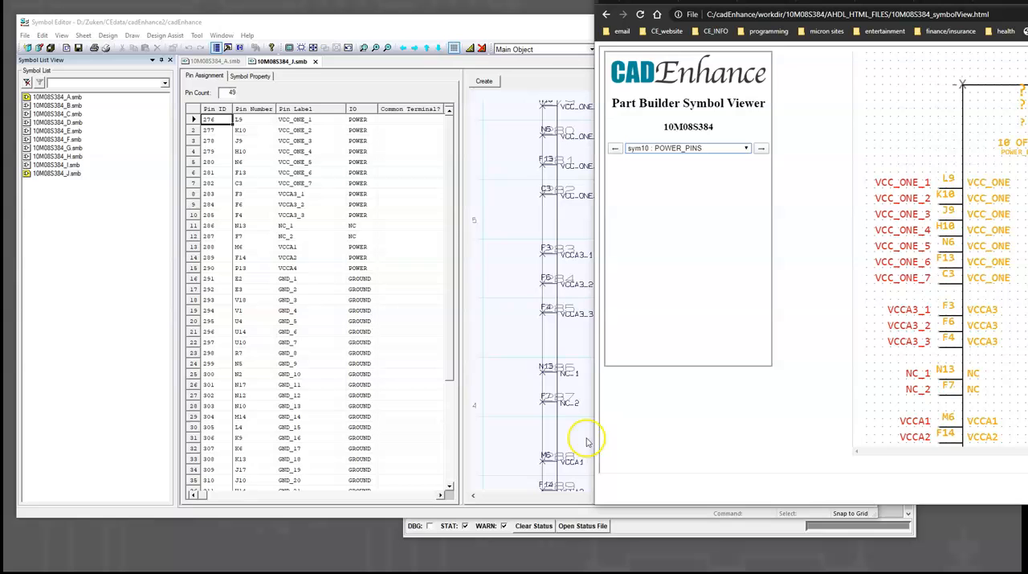
click(302, 30)
scroll(598, 203, up, 2)
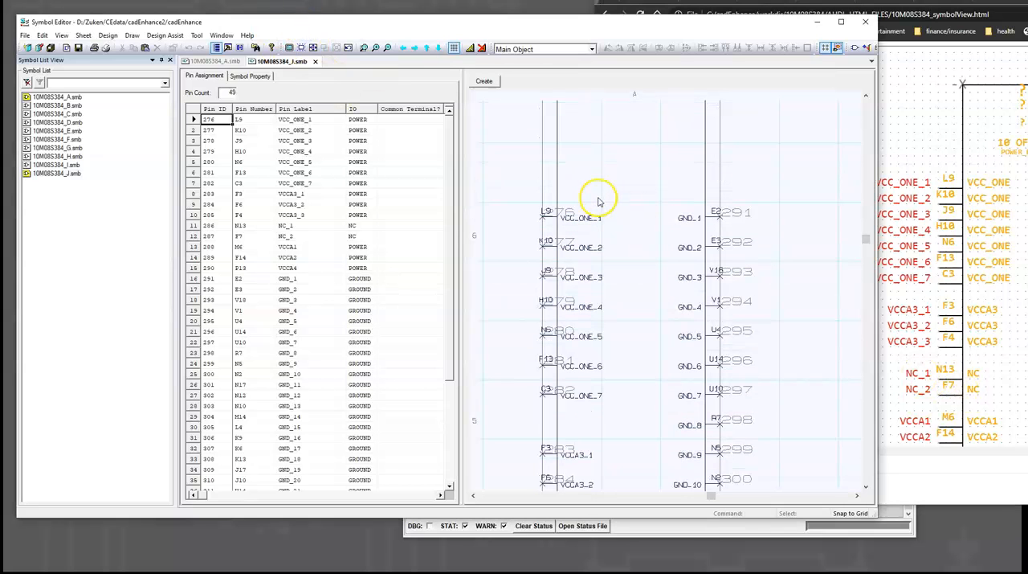